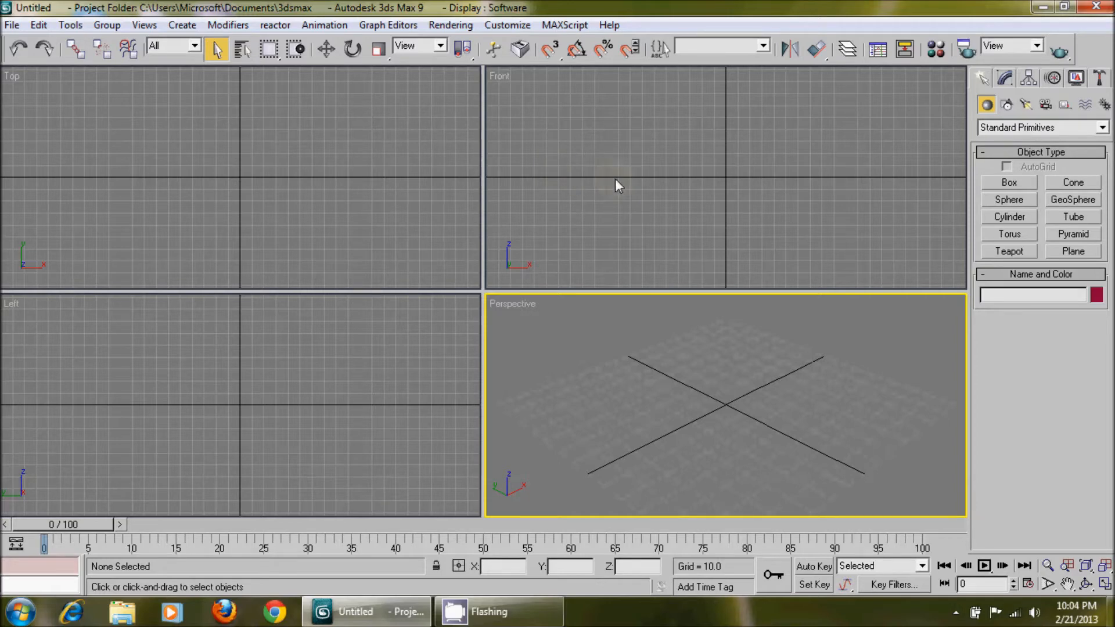
Step: Activate the Front, Top, Left and Perspective viewports in turn, finishing with the Perspective viewport
left_click(578, 167)
left_click(450, 162)
left_click(253, 352)
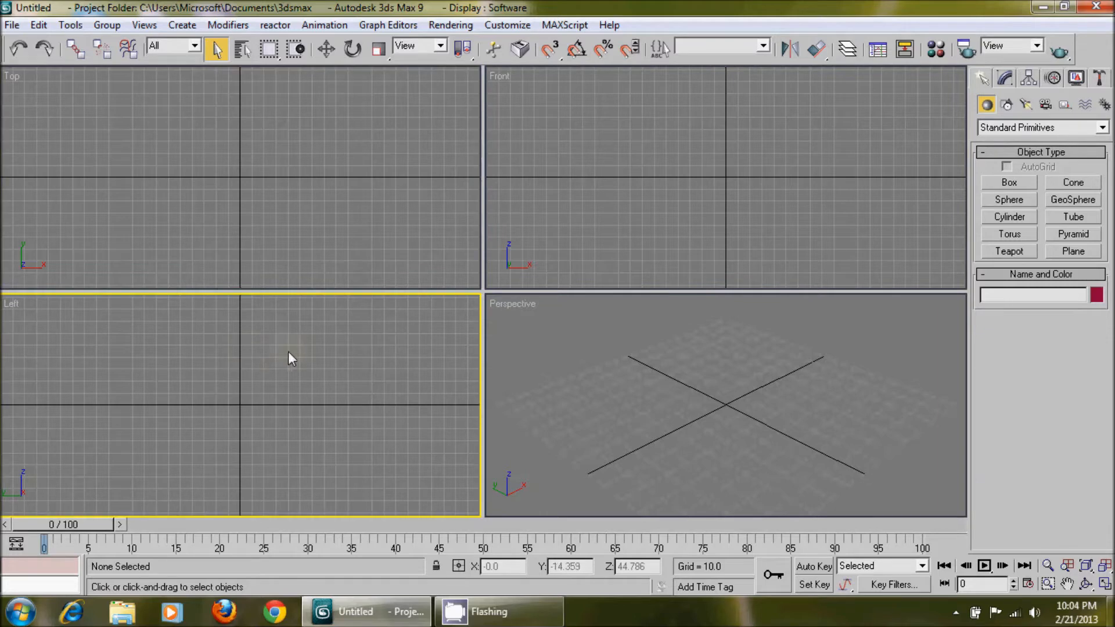
left_click(556, 352)
left_click(221, 183)
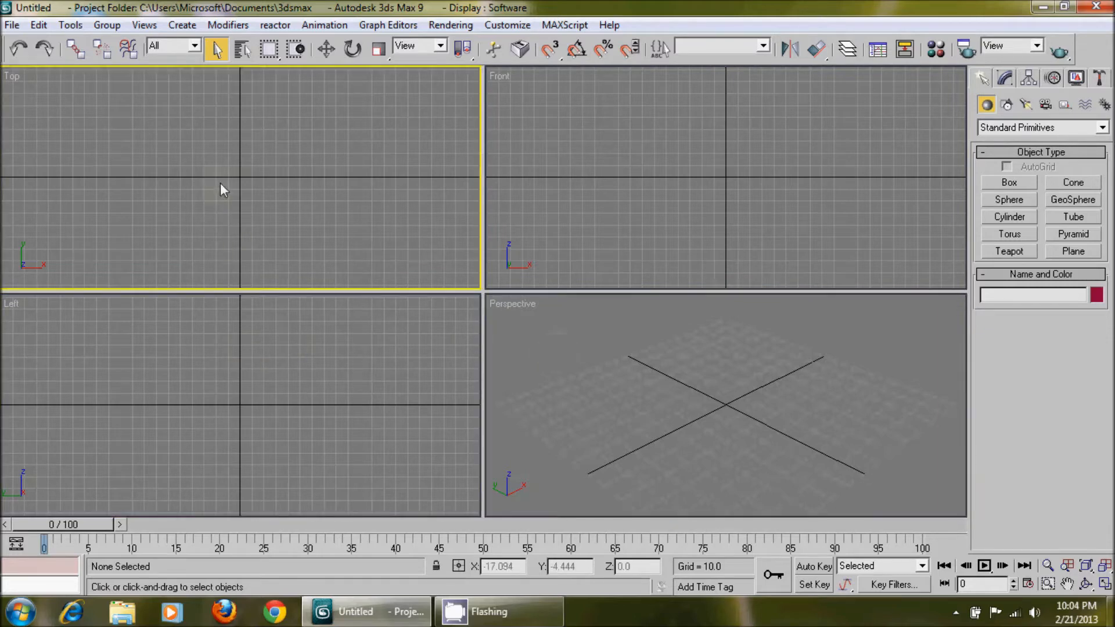
left_click(226, 361)
left_click(612, 155)
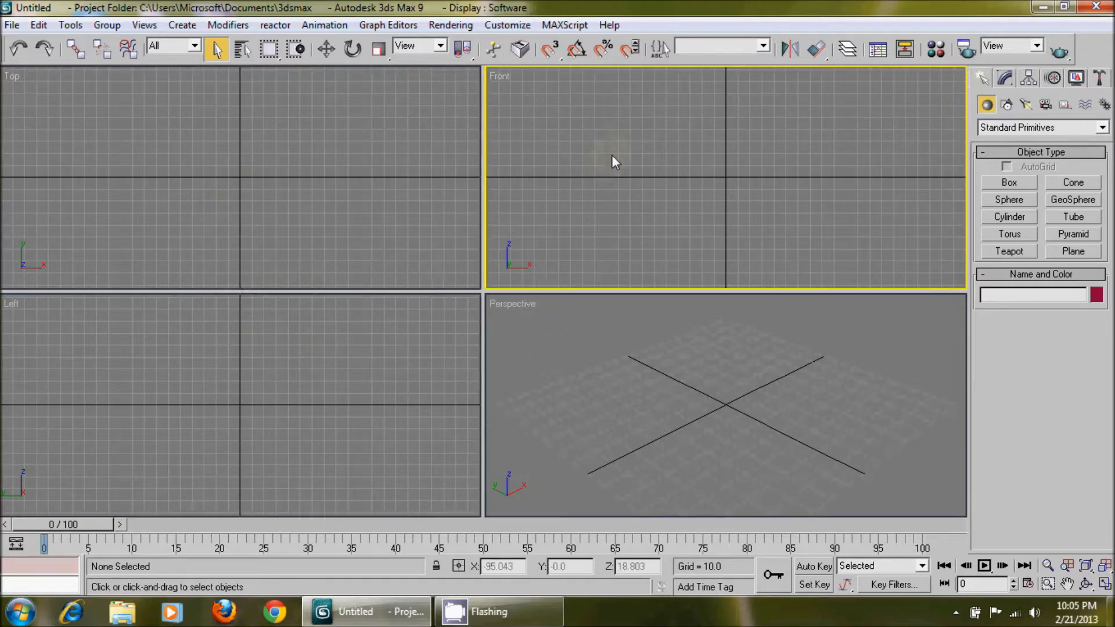
left_click(632, 357)
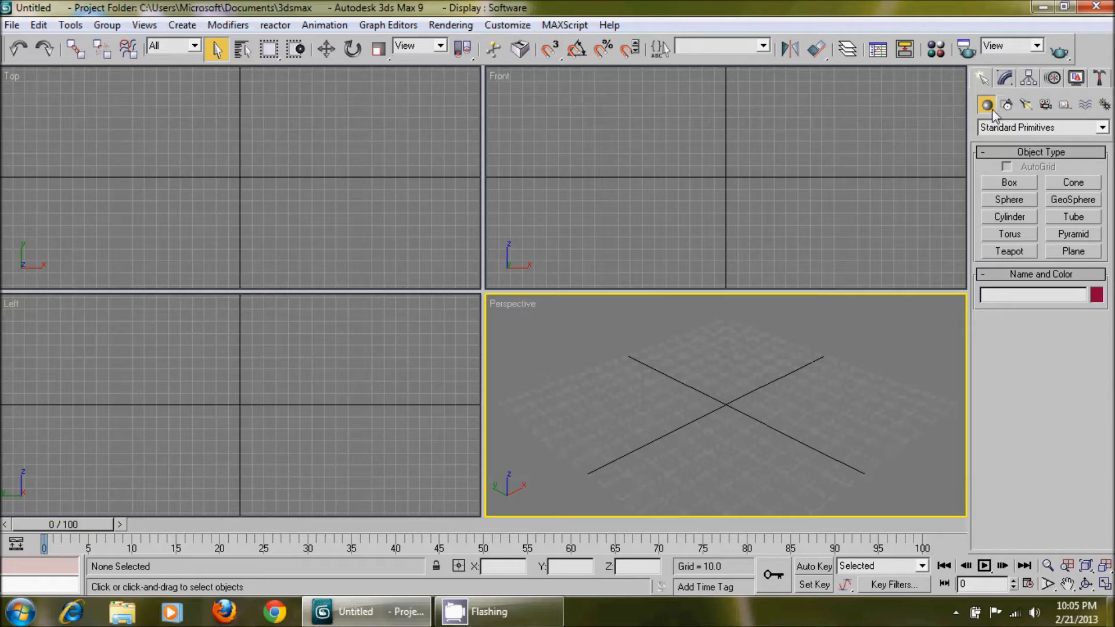
Step: Draw a box about 51 long, 77 wide and 29 high in the Perspective viewport, and delete it
left_click(1015, 180)
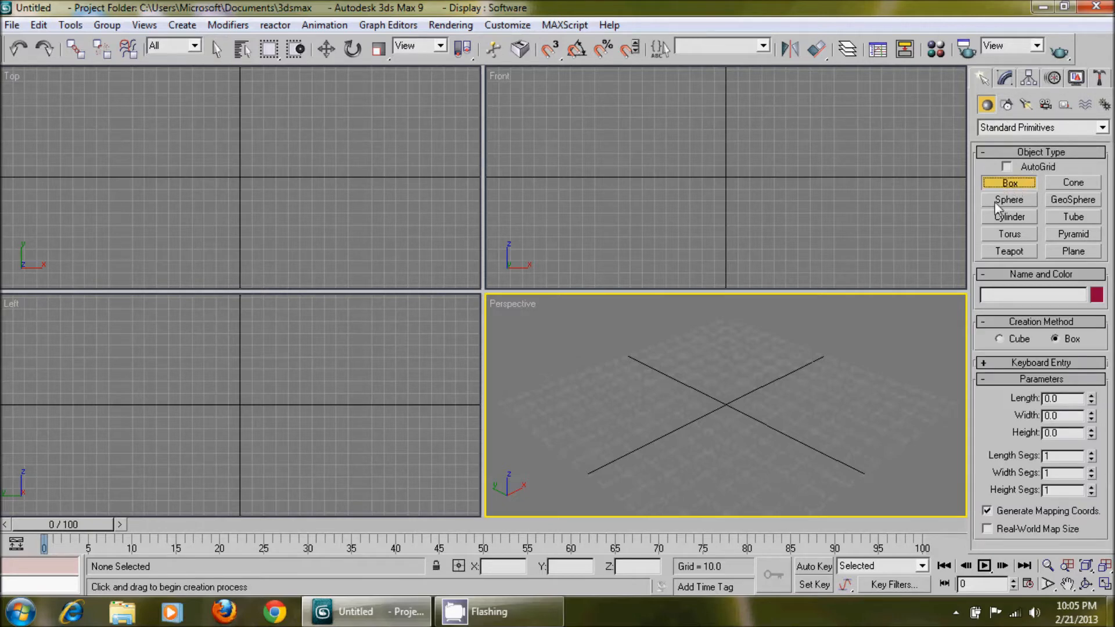
left_click(731, 349)
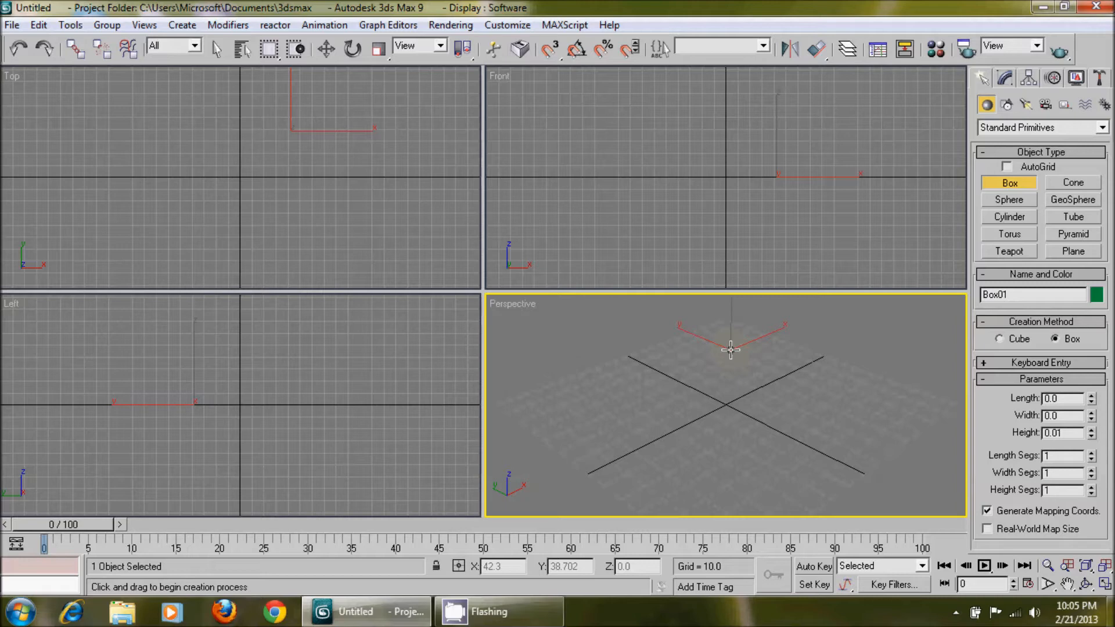
left_click_drag(731, 350, 685, 447)
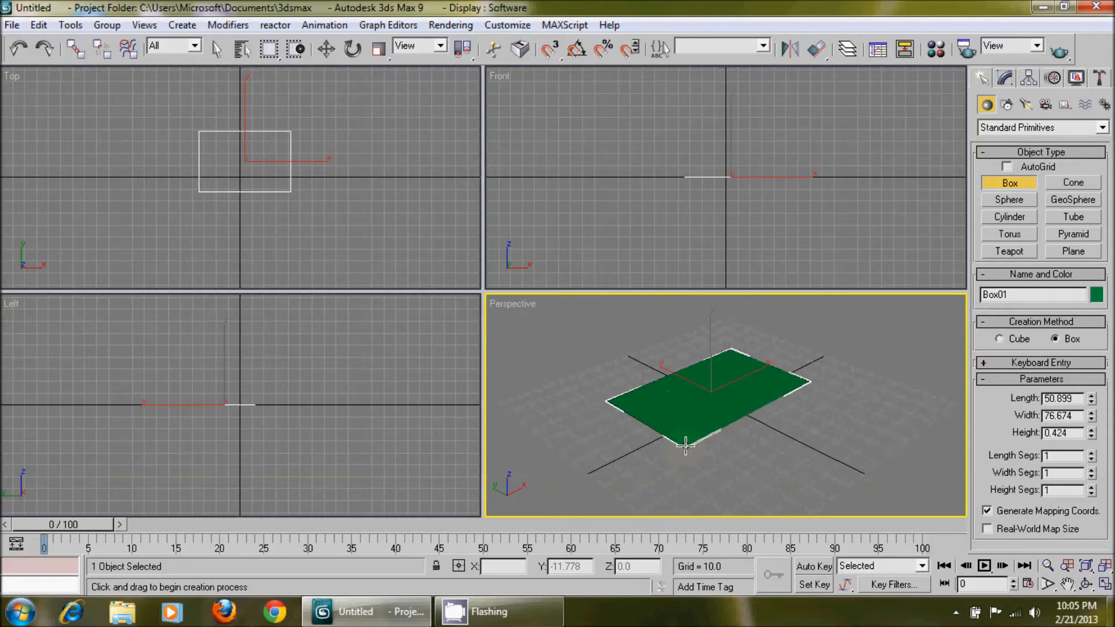
left_click(695, 386)
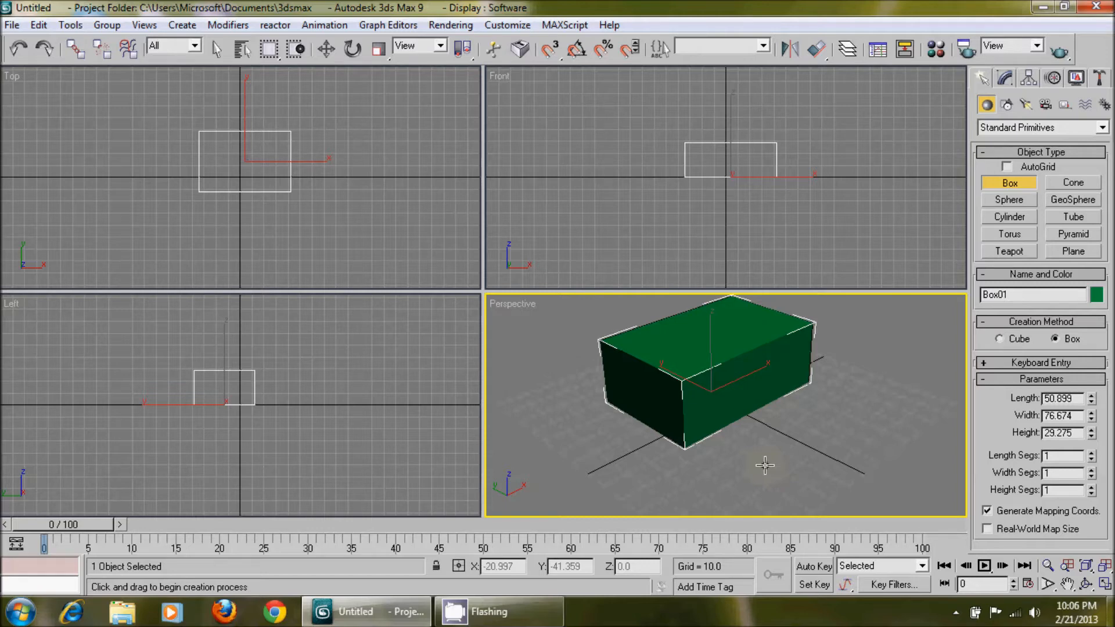
key("Delete")
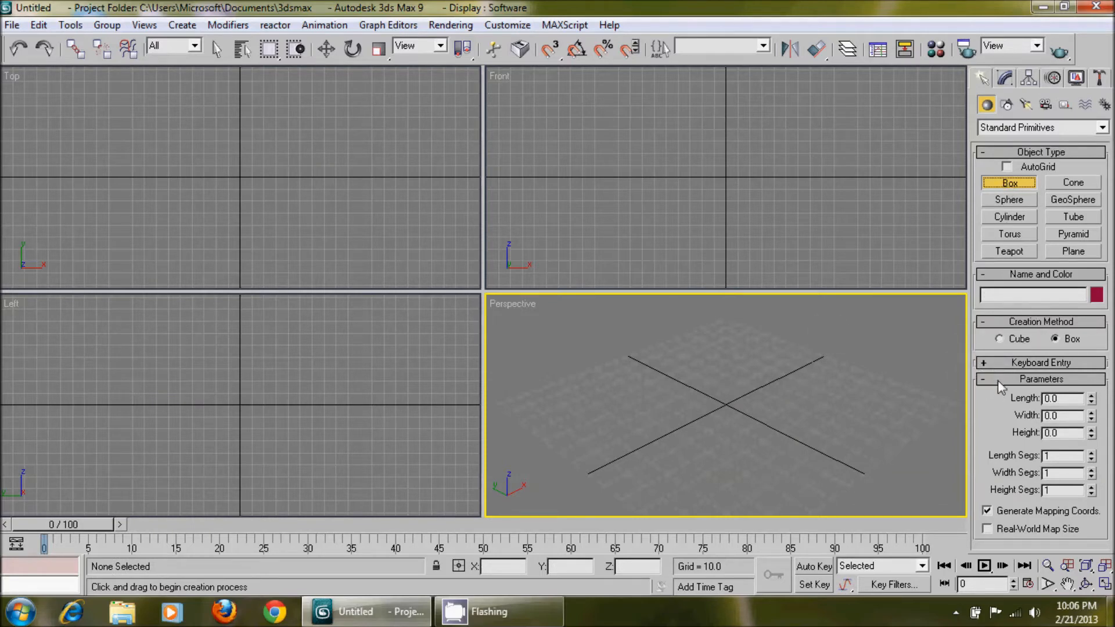
Step: Create a box at the origin by keyboard entry with length 30, width 20 and height 10
left_click(982, 365)
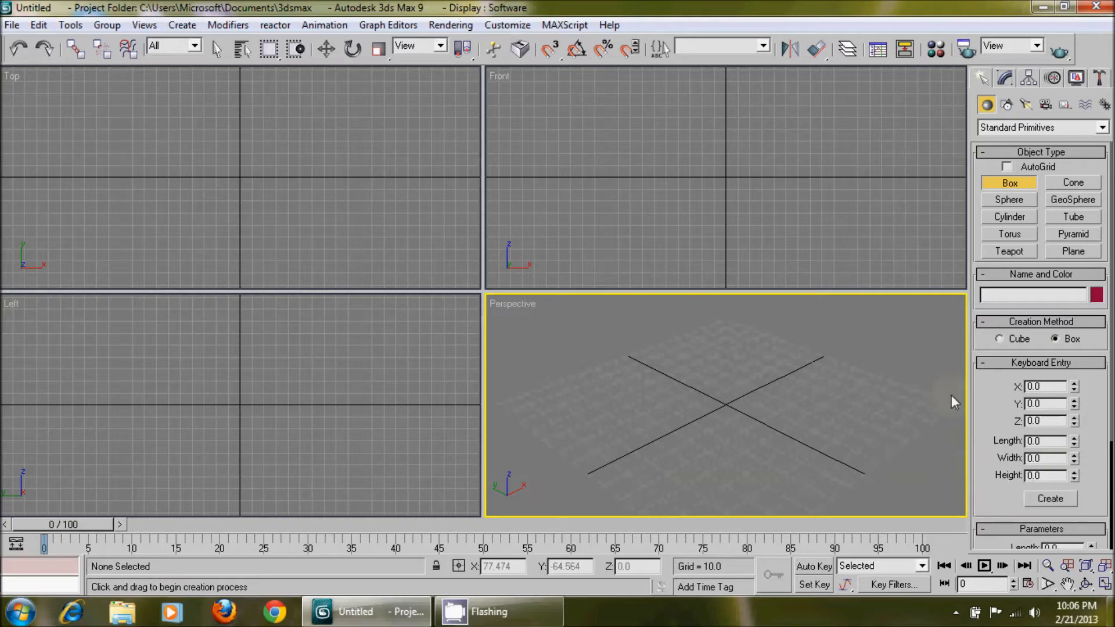
double_click(1055, 441)
type("30")
double_click(1049, 458)
type("20")
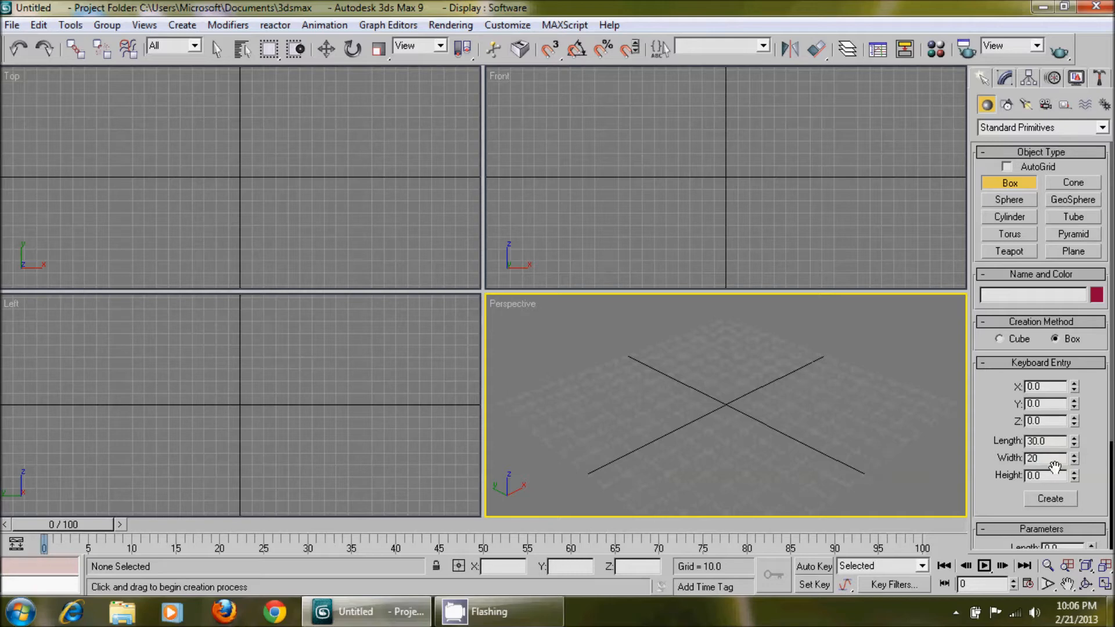
double_click(1040, 475)
type("10")
left_click(1057, 500)
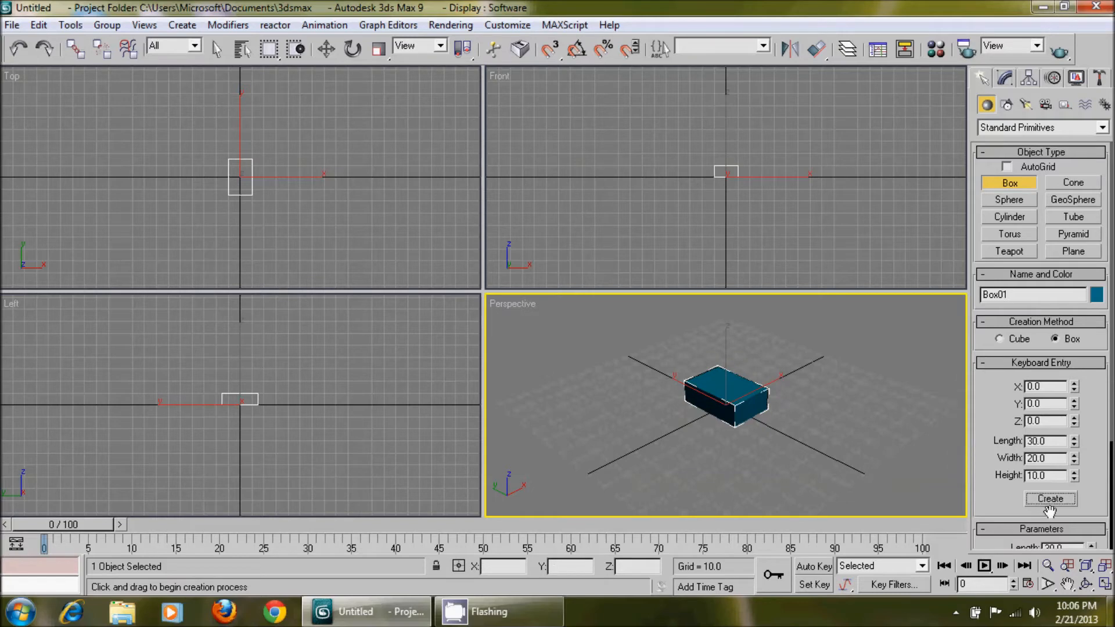
left_click(999, 364)
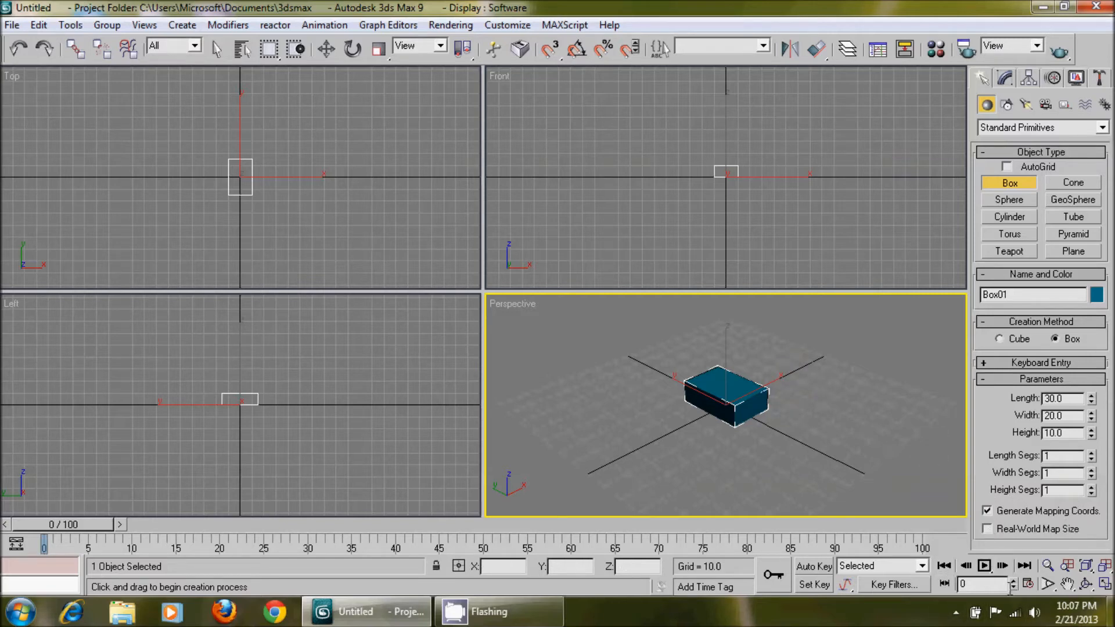
Step: Zoom in on the box in the Perspective viewport, and zoom in on it in all viewports together
left_click(1047, 566)
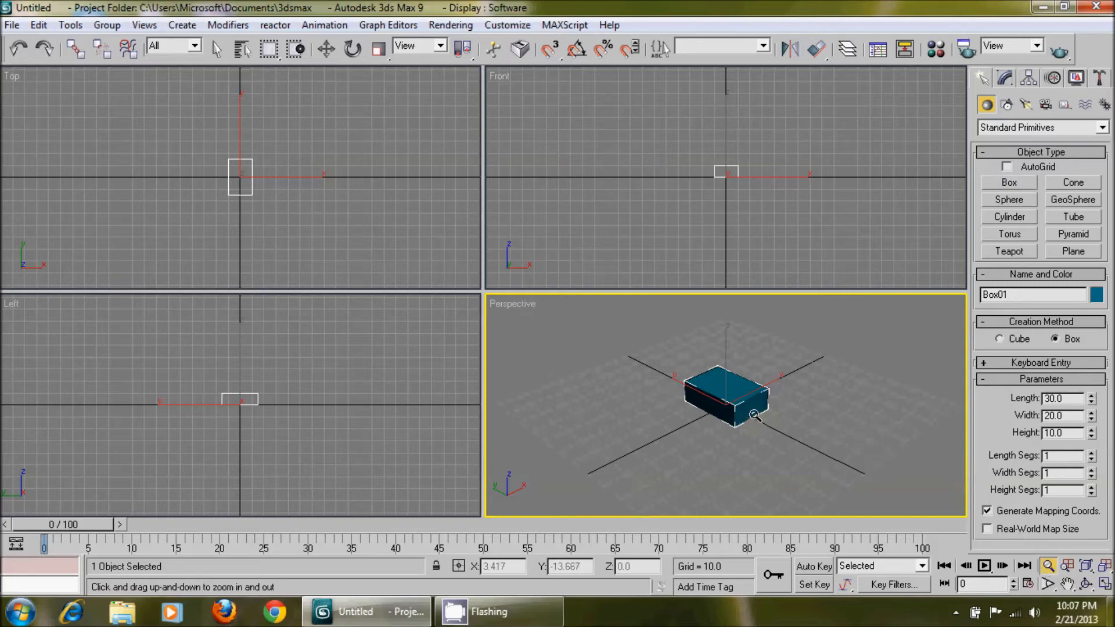
left_click_drag(737, 416, 775, 387)
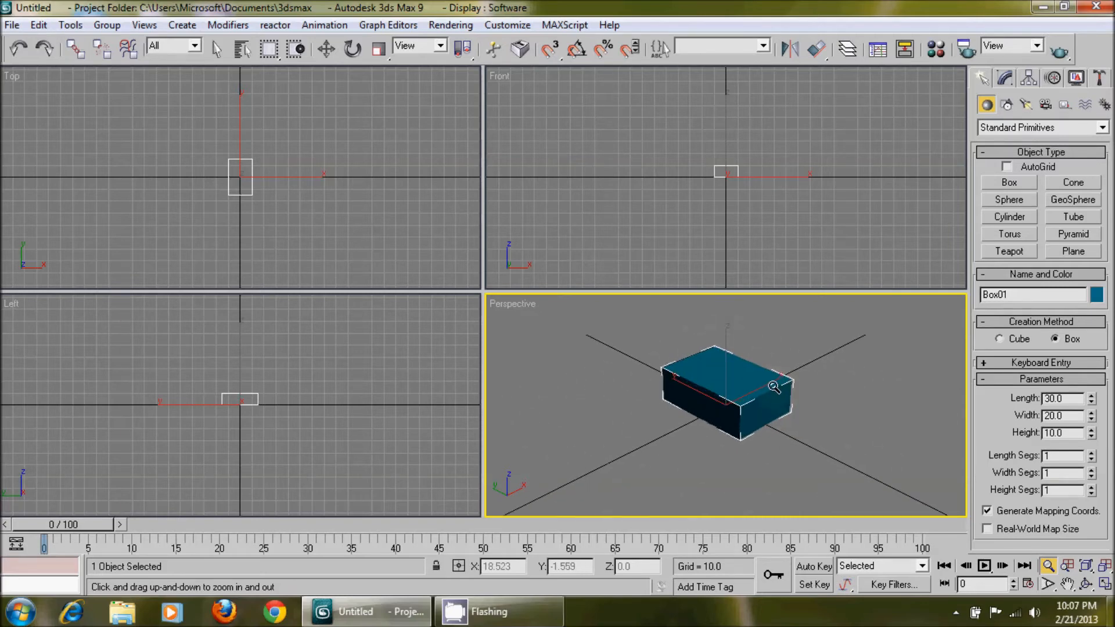
left_click(1068, 566)
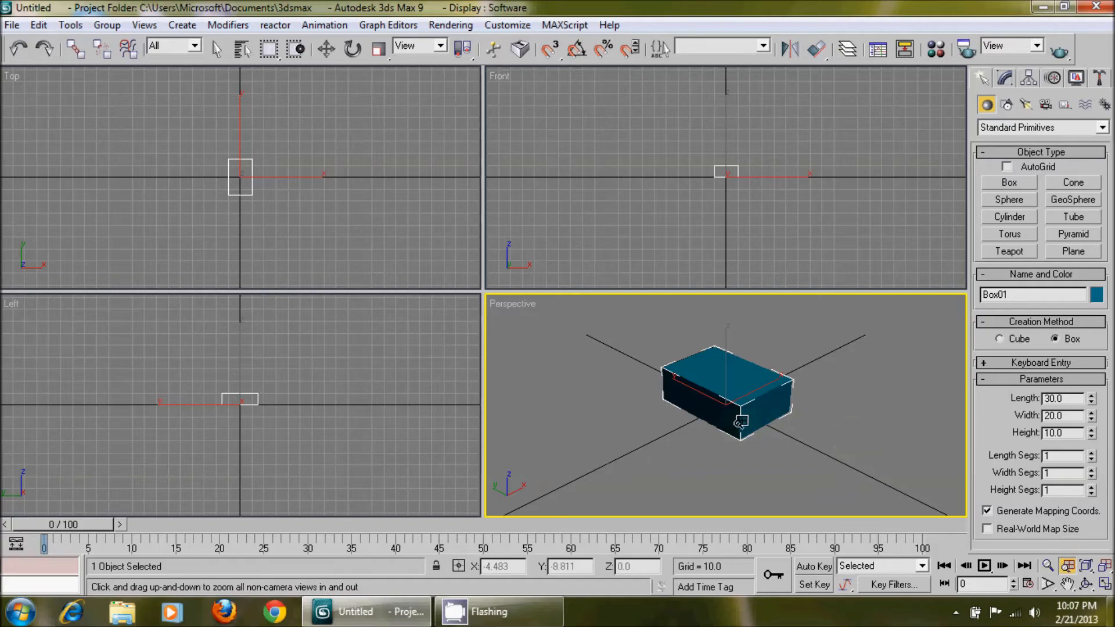
left_click_drag(745, 421, 787, 389)
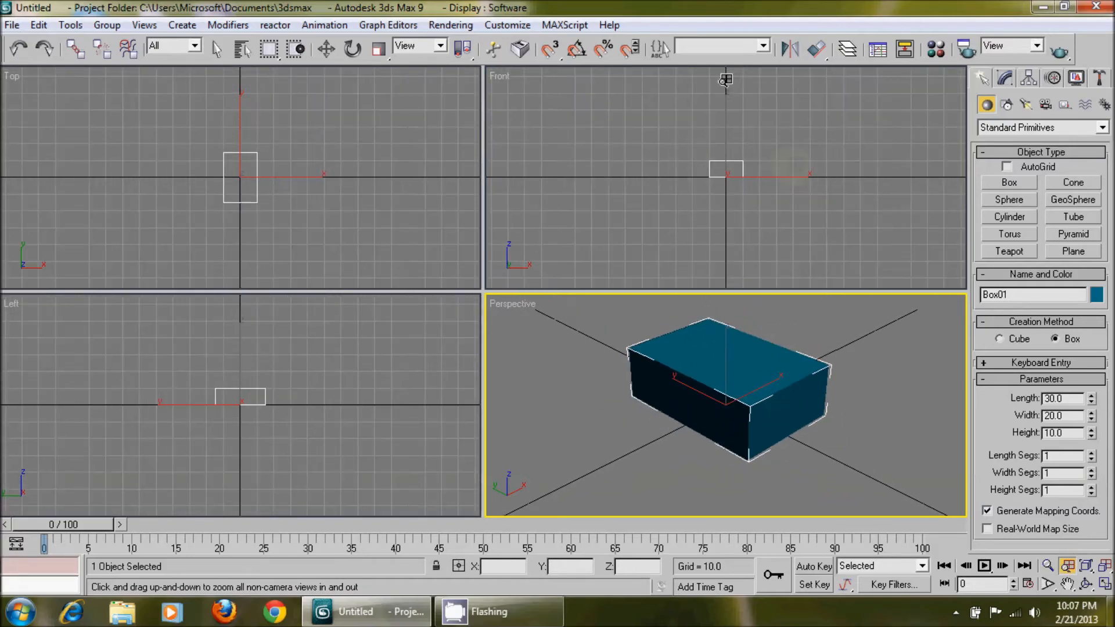
left_click_drag(756, 415, 786, 385)
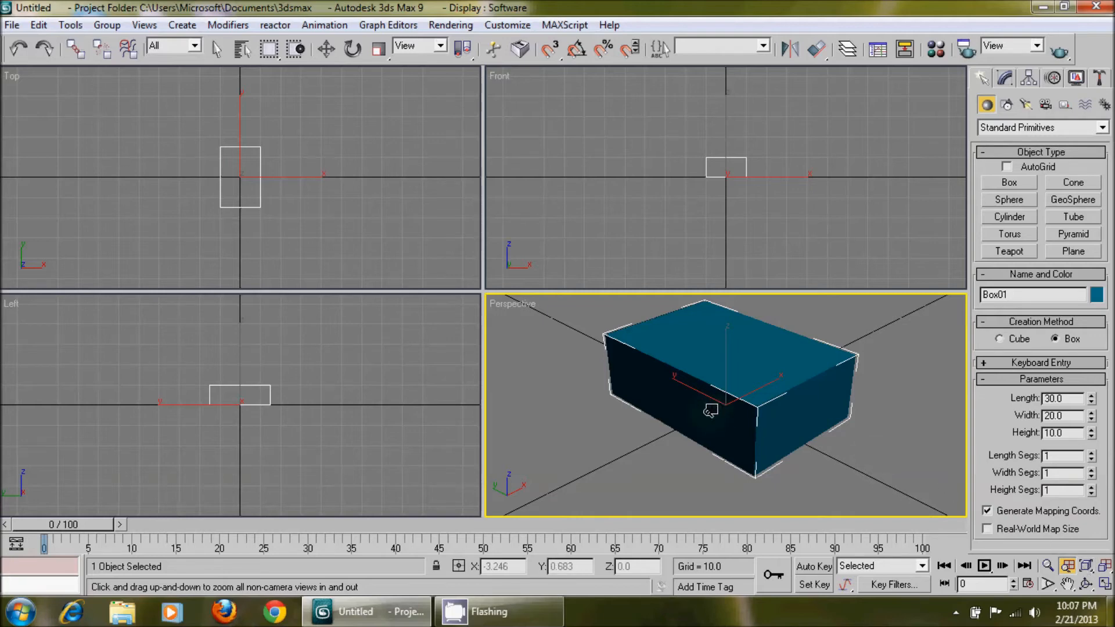
Step: Fit the box to the Perspective viewport, zoom back out, and zoom all viewports to their extents
left_click(1086, 566)
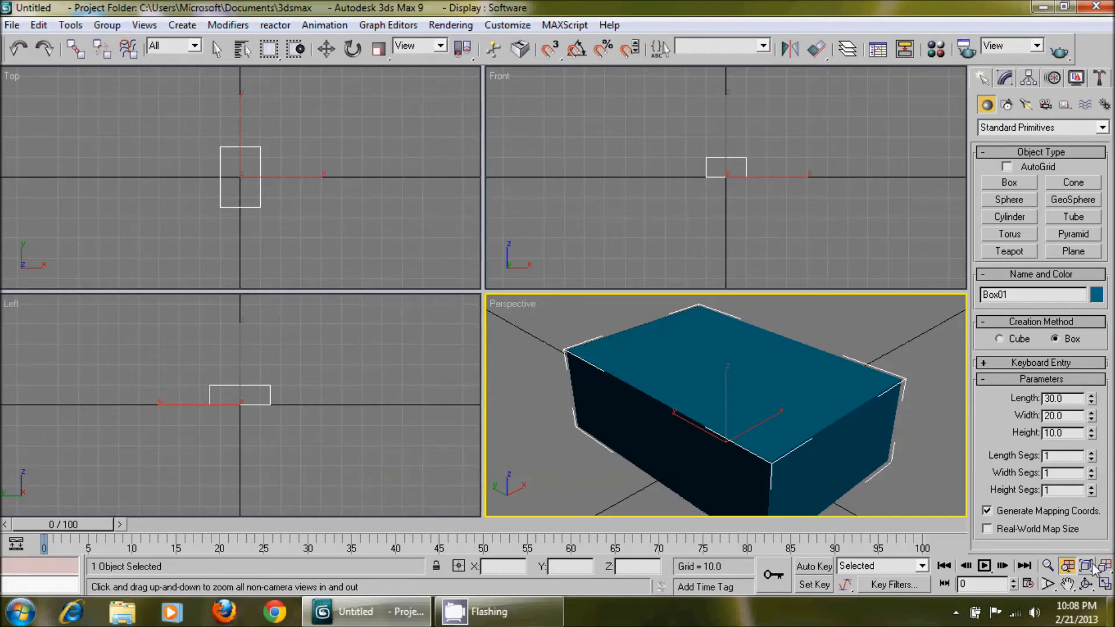
left_click(1048, 567)
left_click_drag(800, 357, 802, 407)
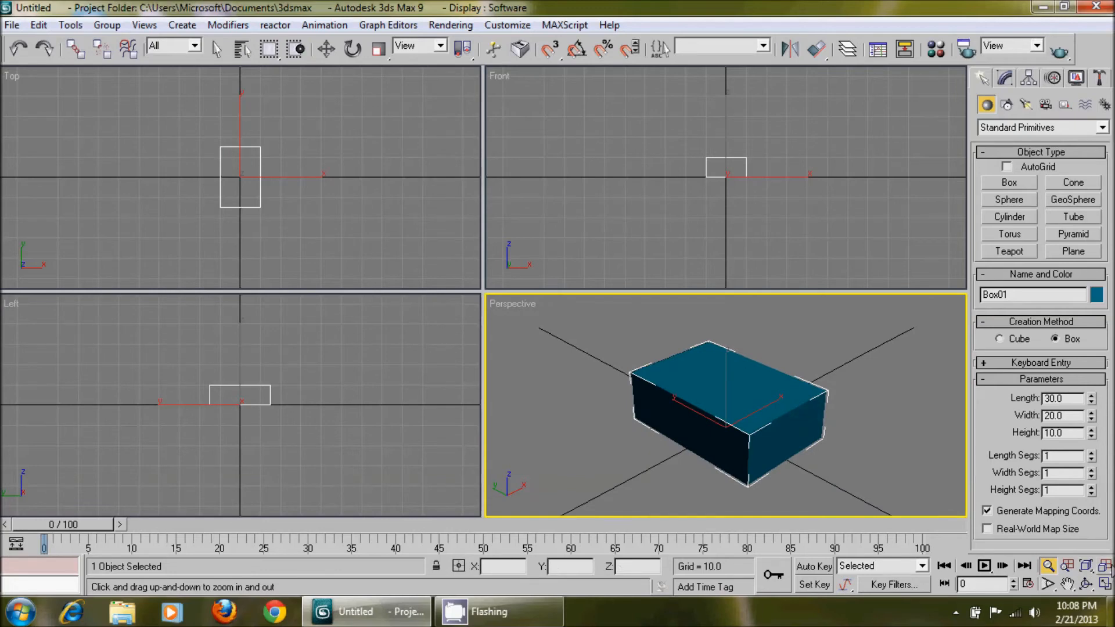
left_click(1109, 568)
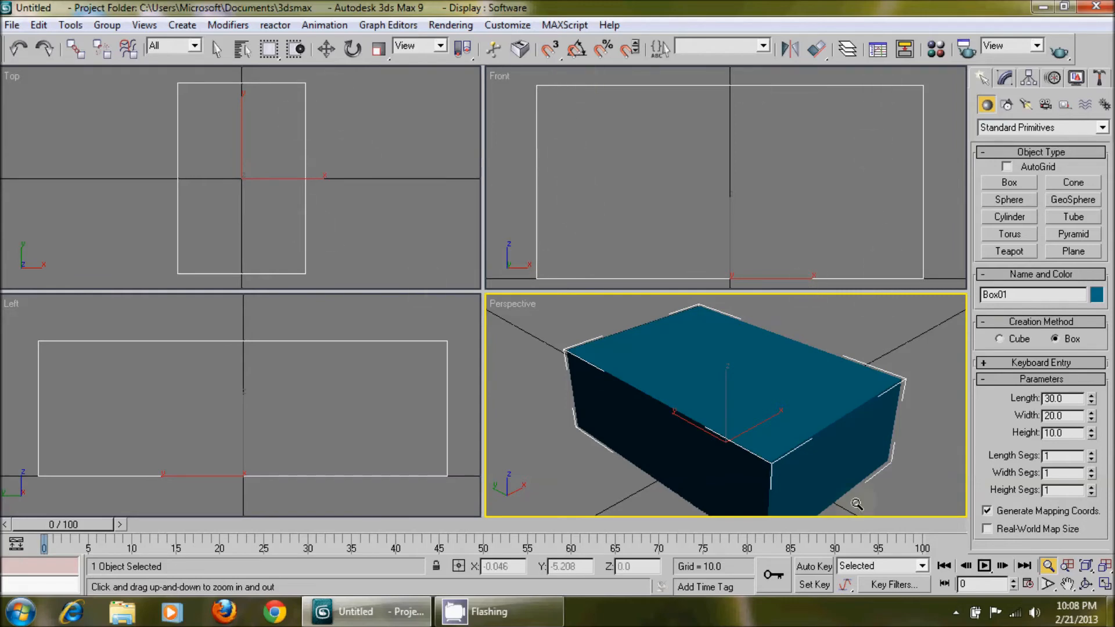
Step: Adjust the field of view and zoom of the Perspective viewport so the whole box fits in it
left_click(1048, 584)
left_click_drag(747, 323, 899, 465)
left_click(1047, 565)
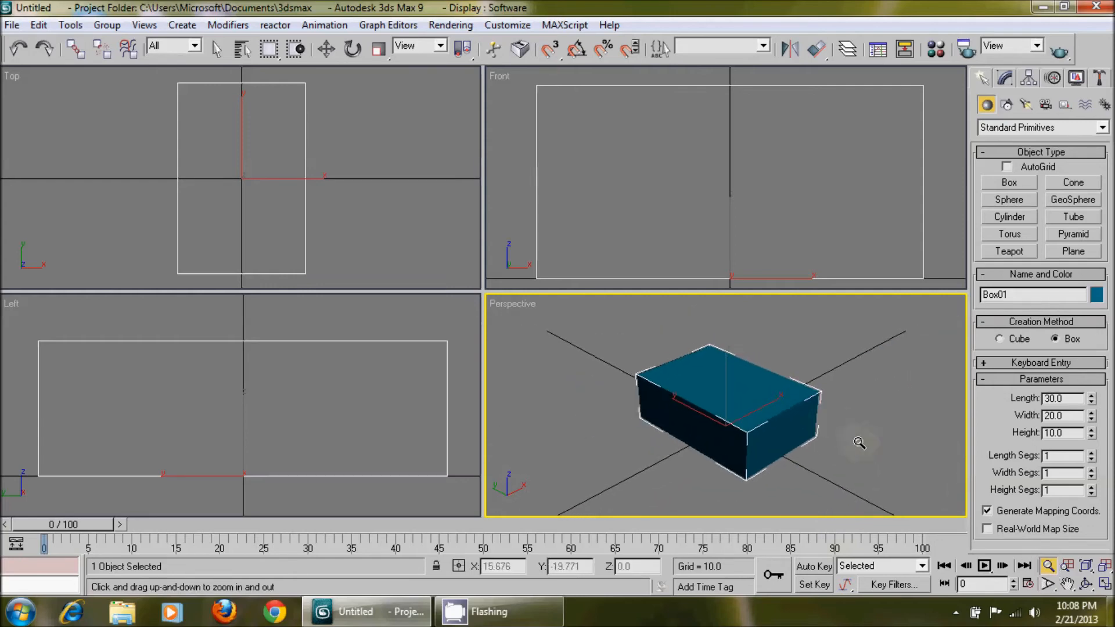
left_click(1047, 583)
left_click_drag(776, 398, 797, 359)
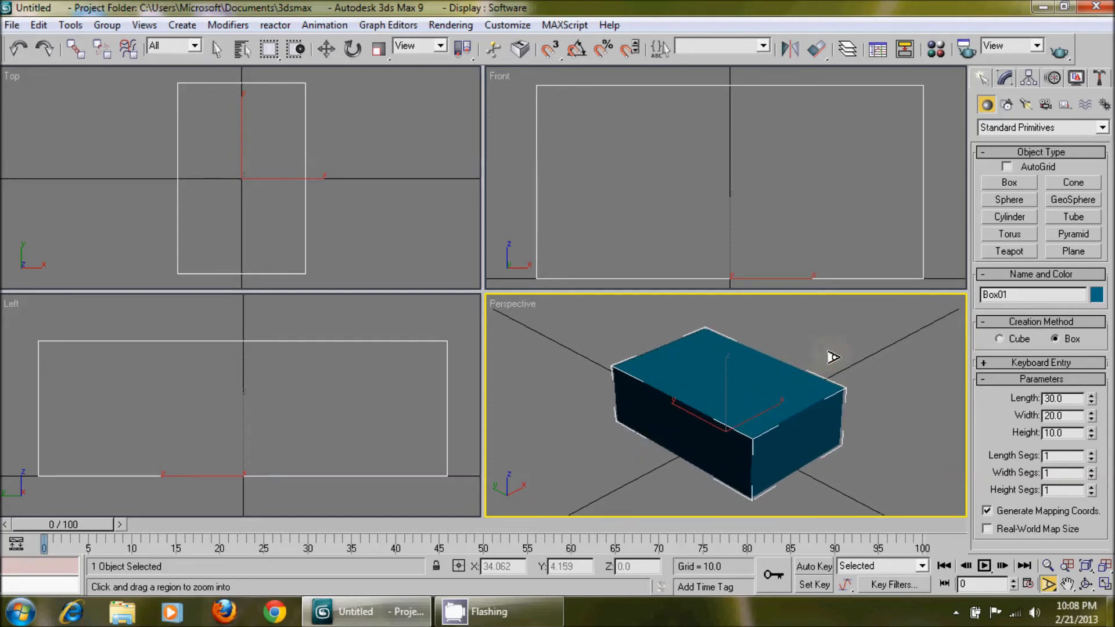
Step: Pan the Perspective viewport and orbit it around the box
left_click(1068, 587)
left_click_drag(839, 436, 694, 419)
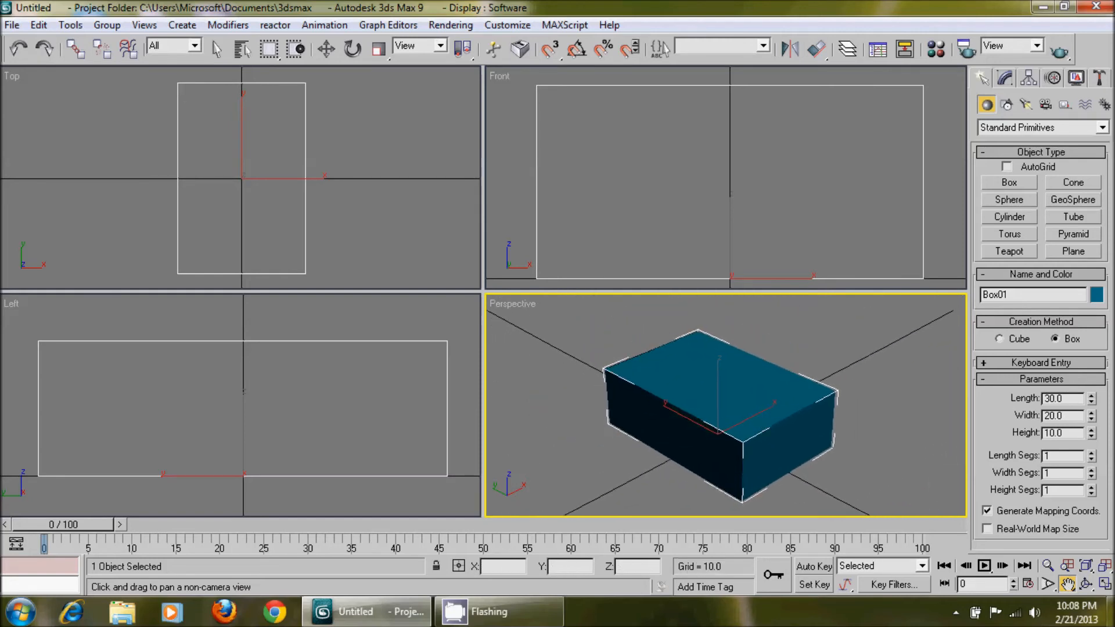
left_click(1086, 585)
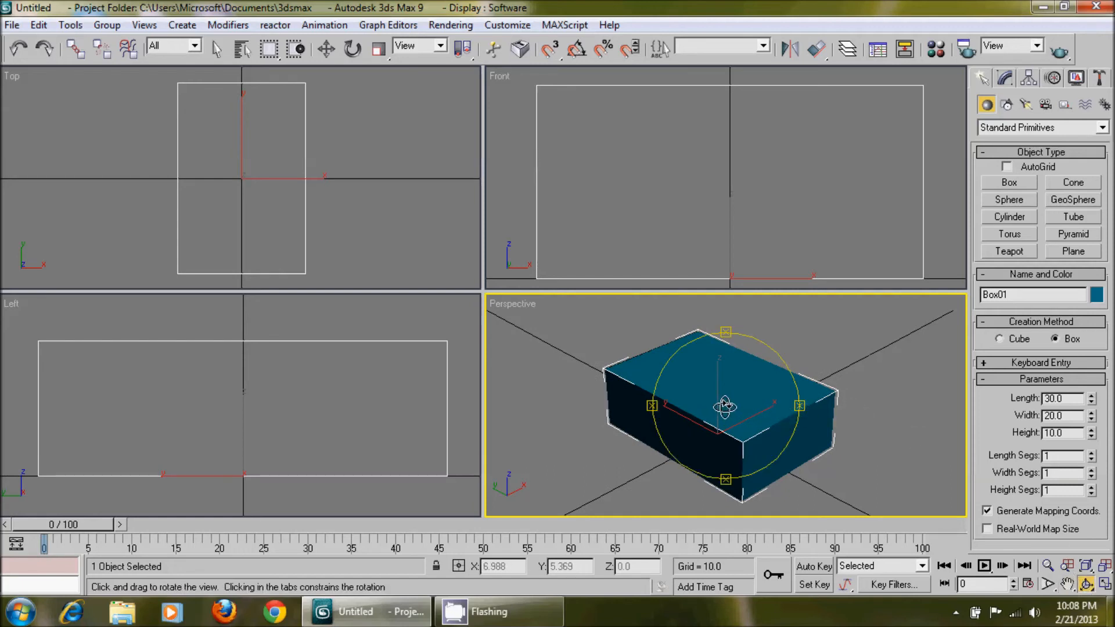
left_click_drag(724, 407, 697, 207)
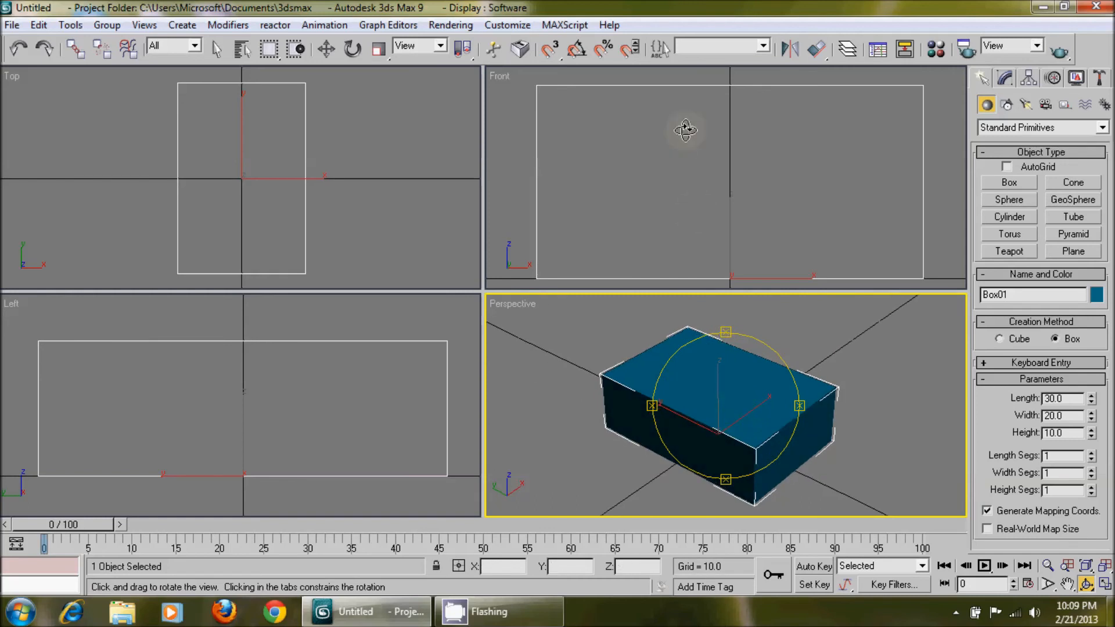
Step: Orbit the upper viewport out of its Front view, and set it back to the Front view
left_click_drag(692, 154, 712, 206)
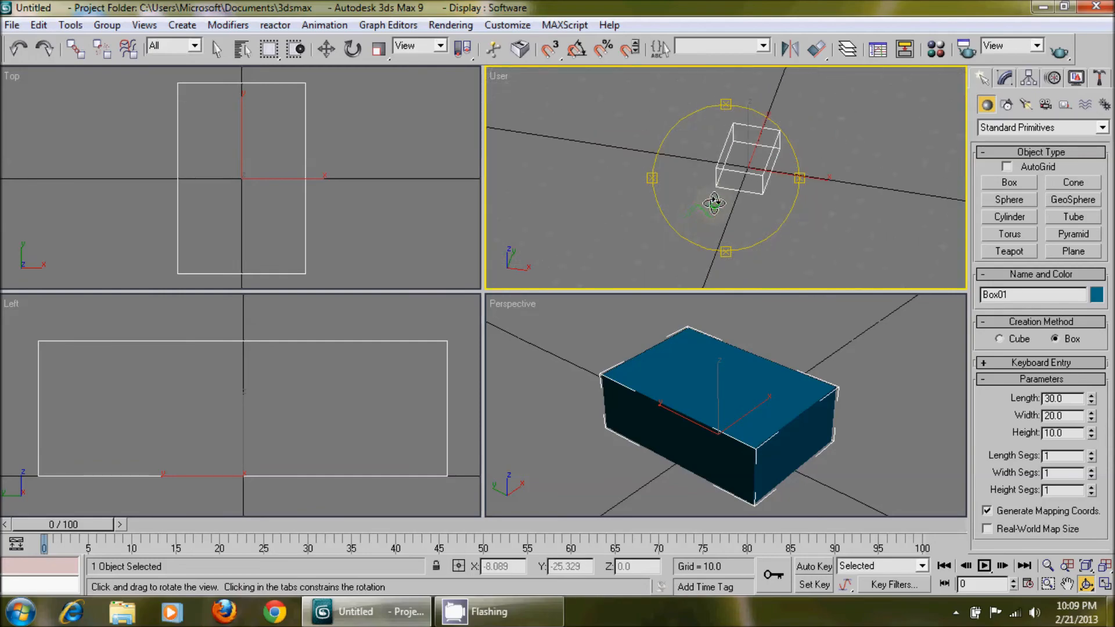
right_click(510, 77)
mouse_move(539, 90)
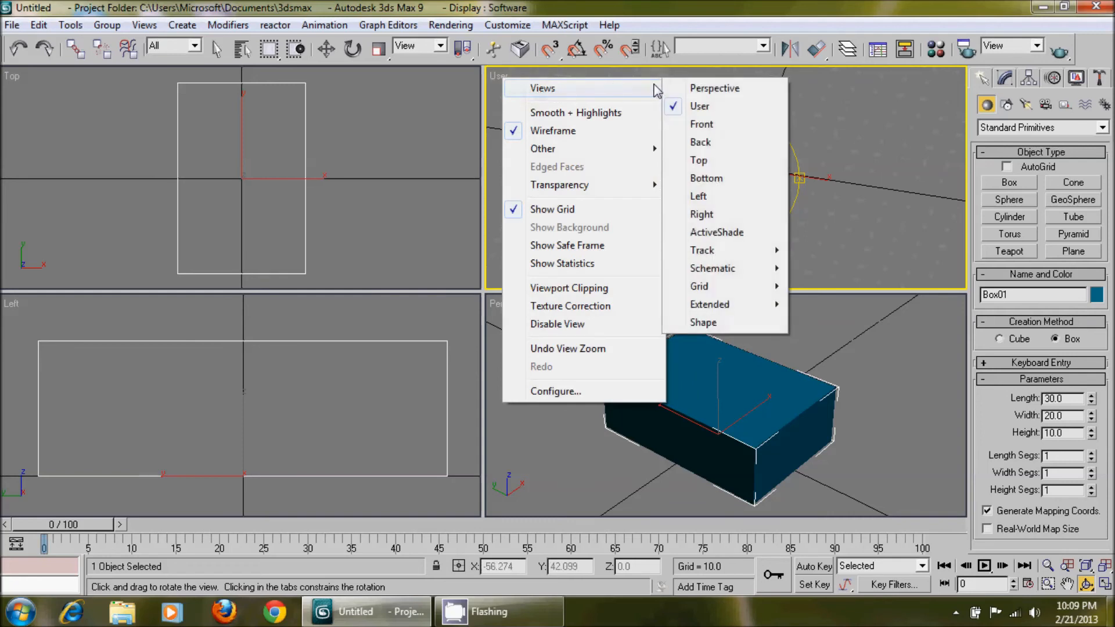
left_click(703, 124)
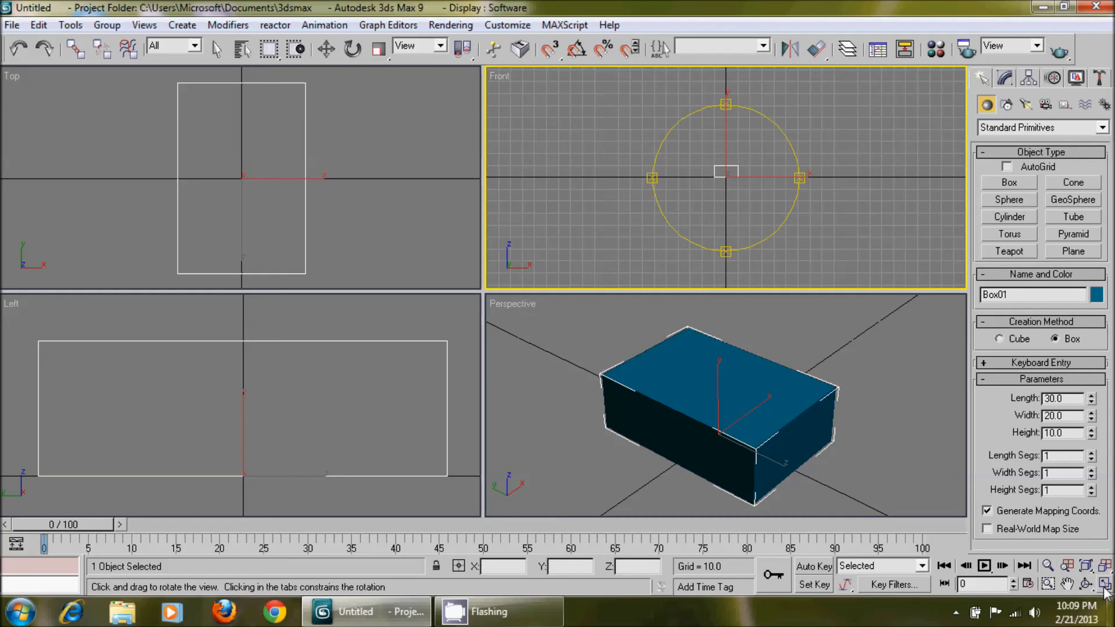
Step: Maximize the Perspective viewport, orbit and zoom around the box, and restore the four-viewport layout to orbit further
left_click(861, 391)
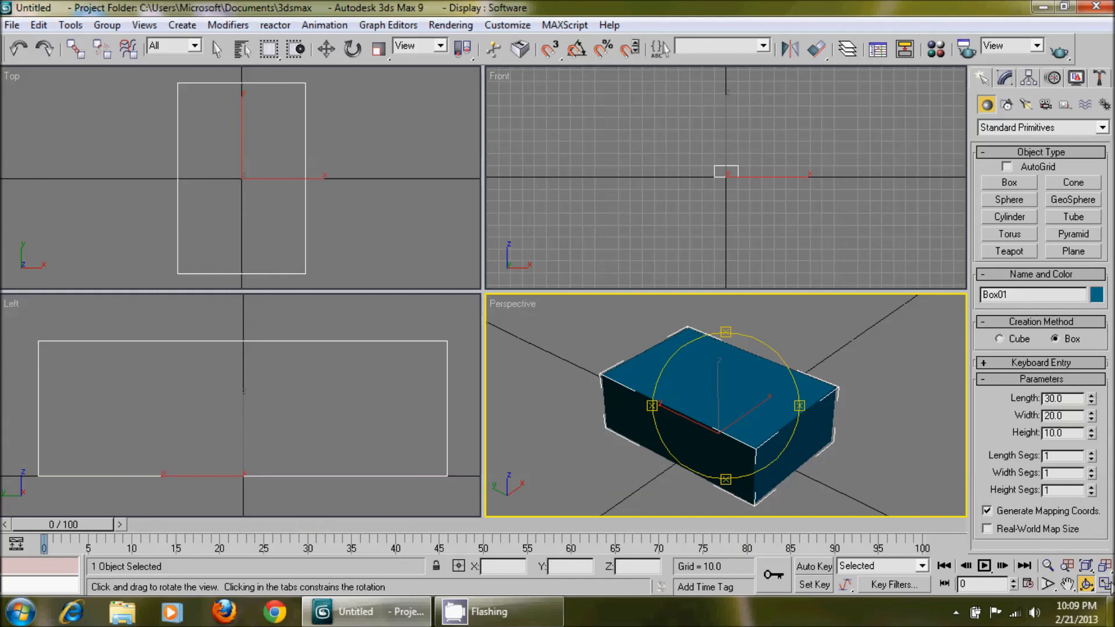
left_click(1106, 584)
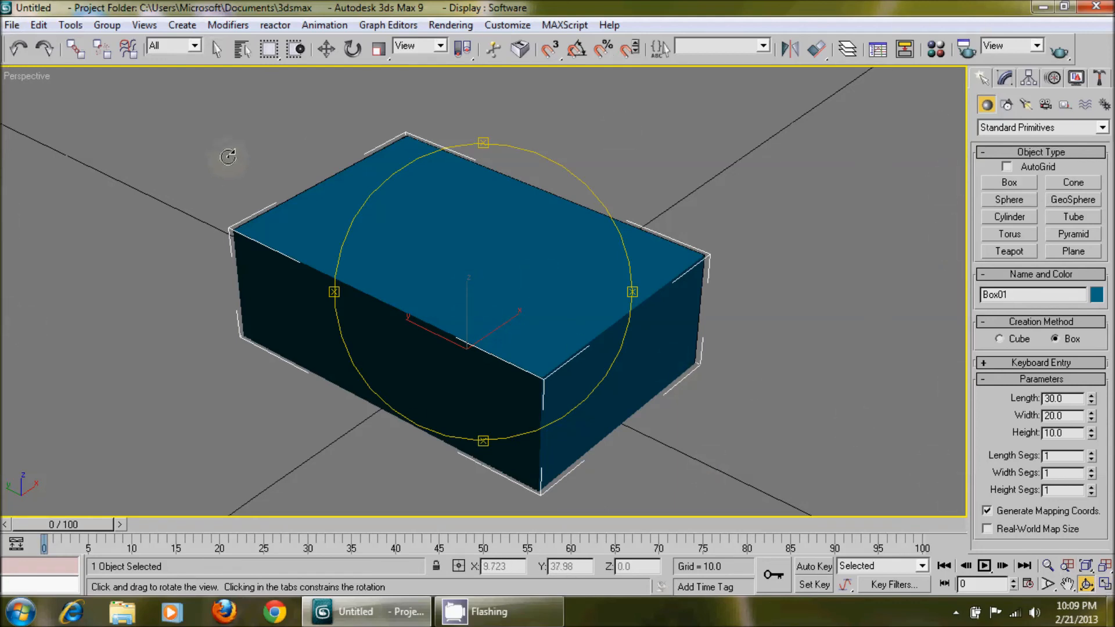
left_click_drag(535, 264, 602, 257)
scroll(500, 304, "up", 4)
scroll(465, 288, "up", 4)
scroll(497, 296, "down", 4)
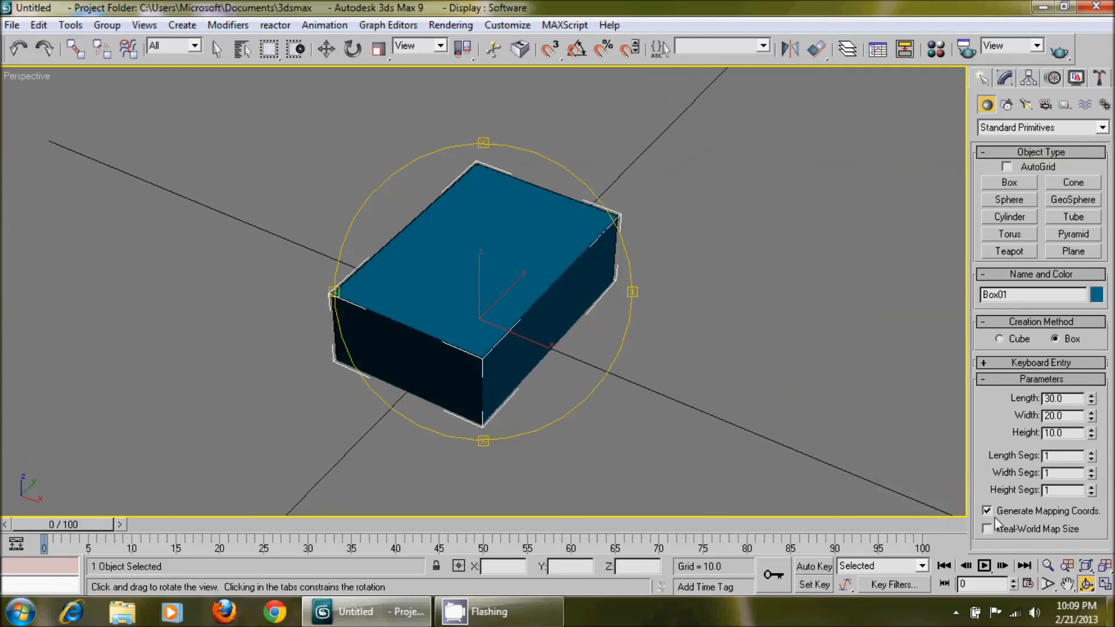
left_click(1106, 585)
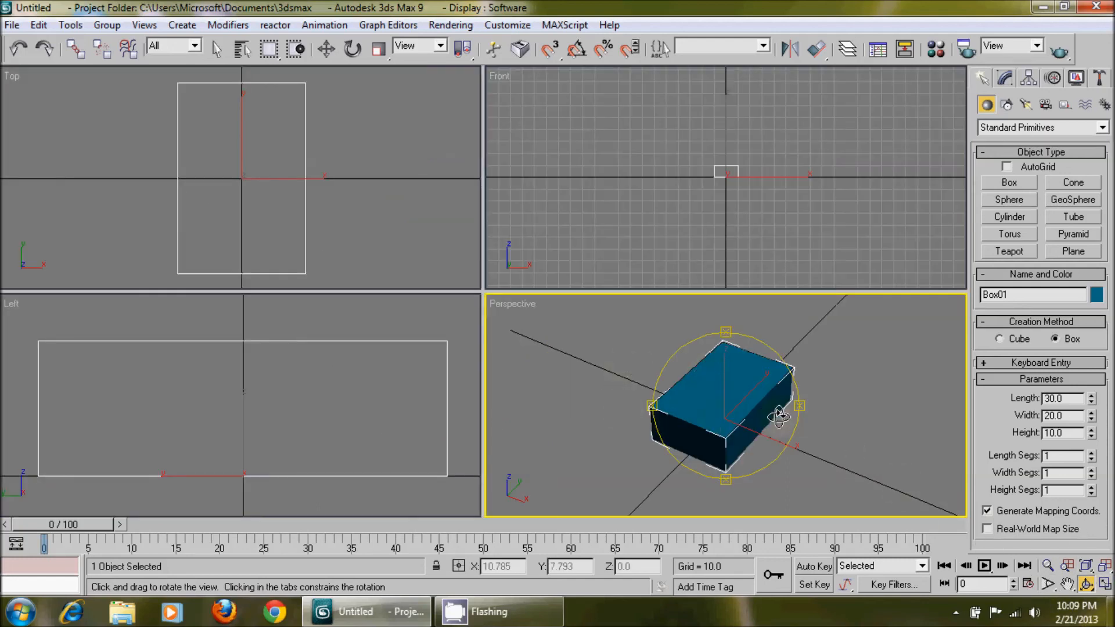
left_click_drag(755, 417, 729, 401)
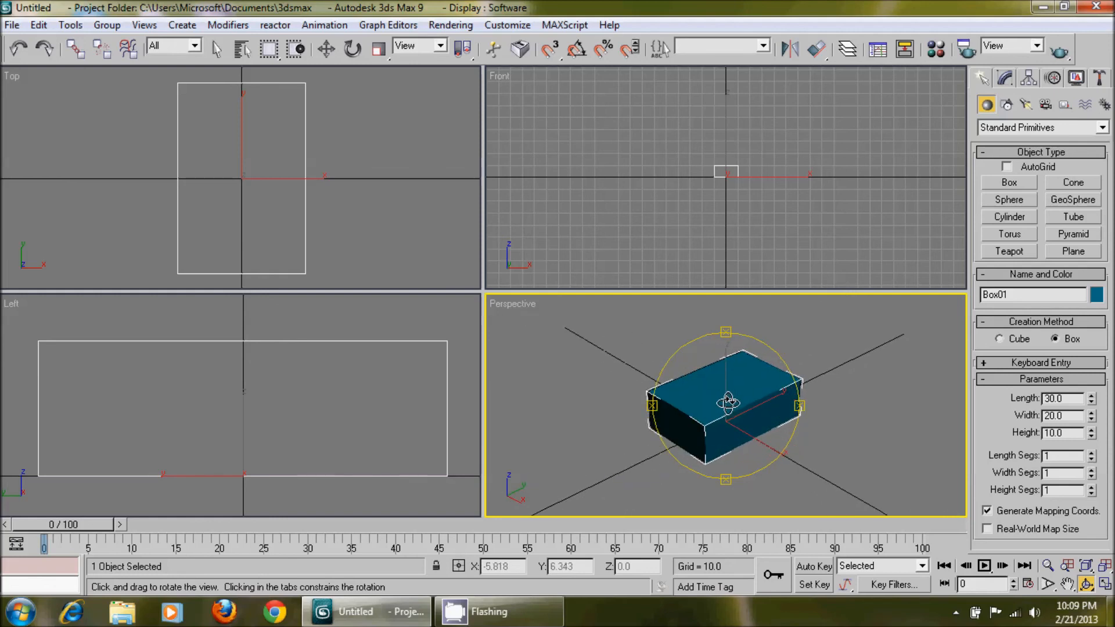